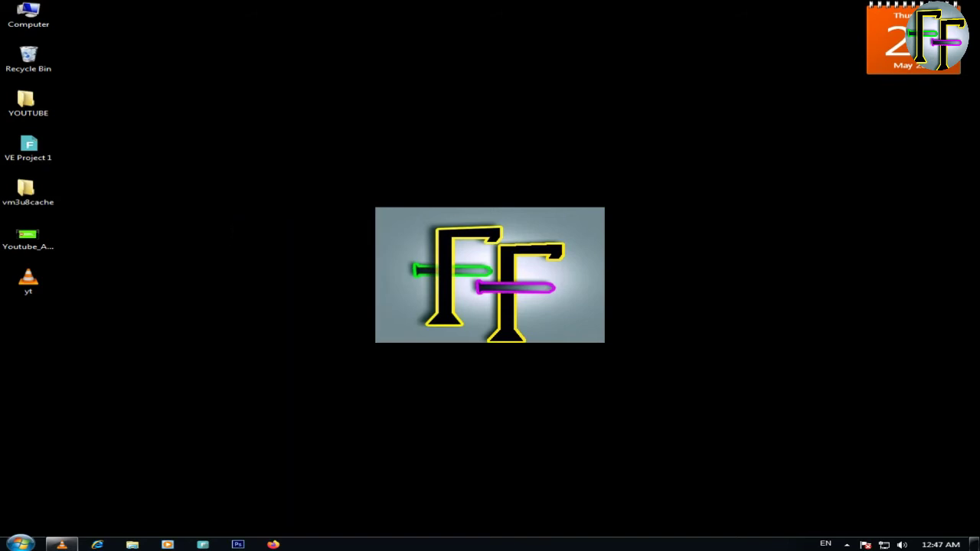
- Open Filmora in full feature mode at 16:9 and import the green-screen subscribe button video from the desktop
click(203, 544)
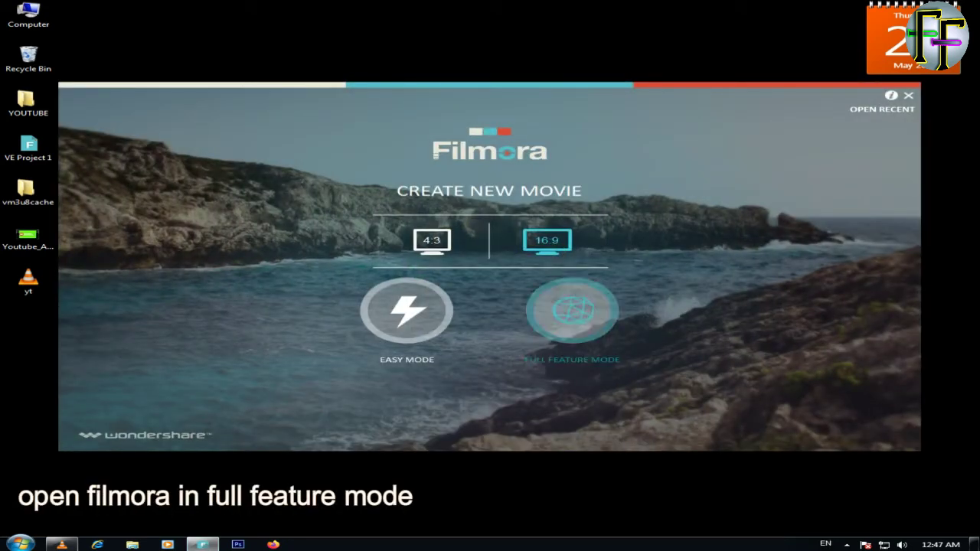
click(572, 310)
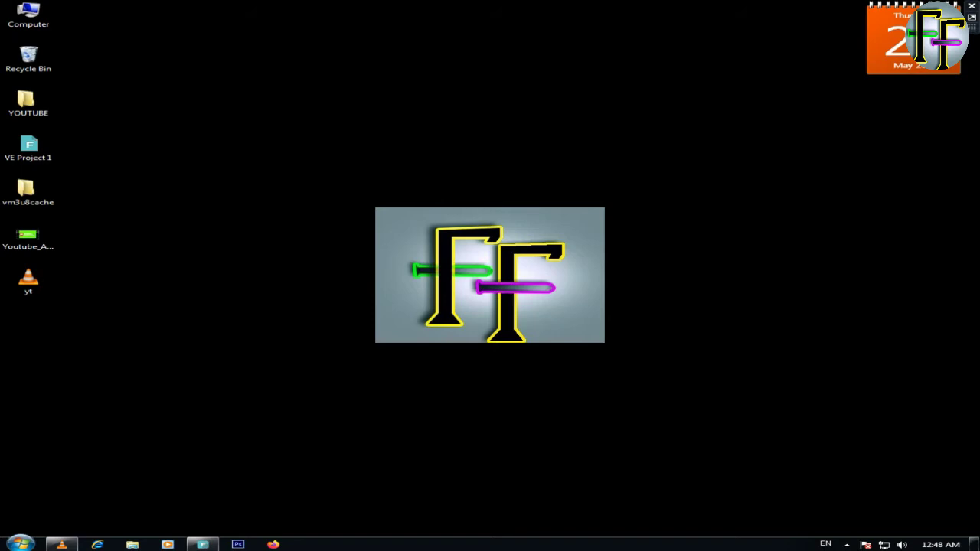
click(28, 238)
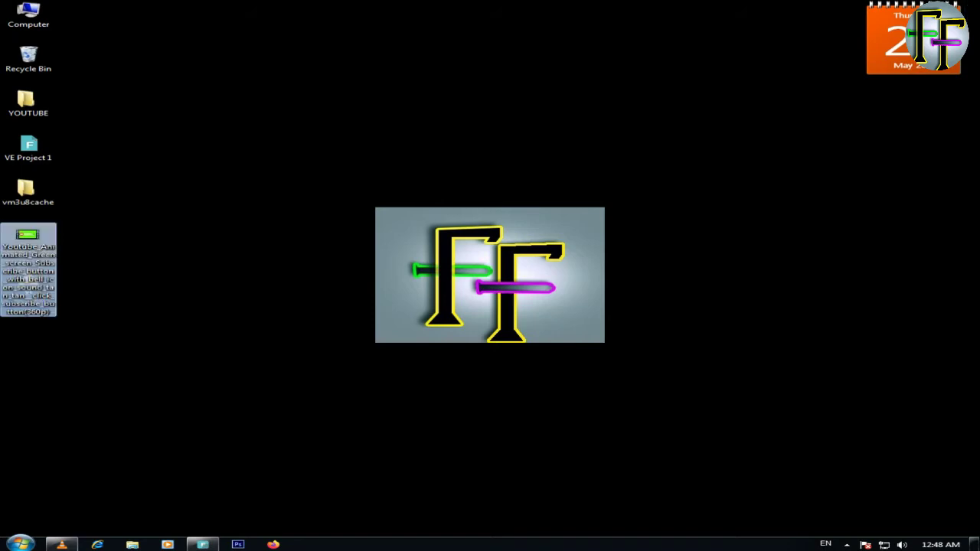
drag(28, 244, 252, 183)
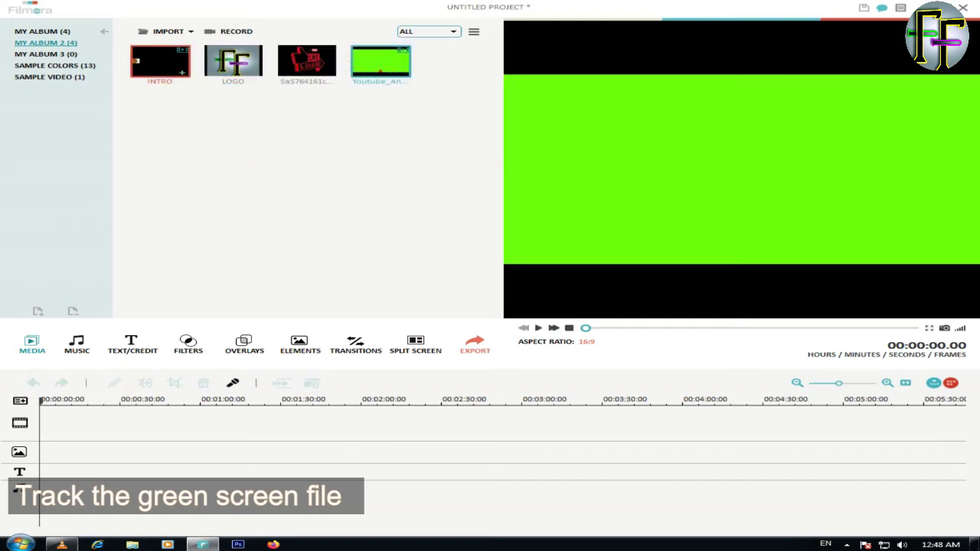
- Place the INTRO clip on the video track and the green-screen clip on the picture-in-picture track from about 2 seconds
drag(162, 62, 49, 423)
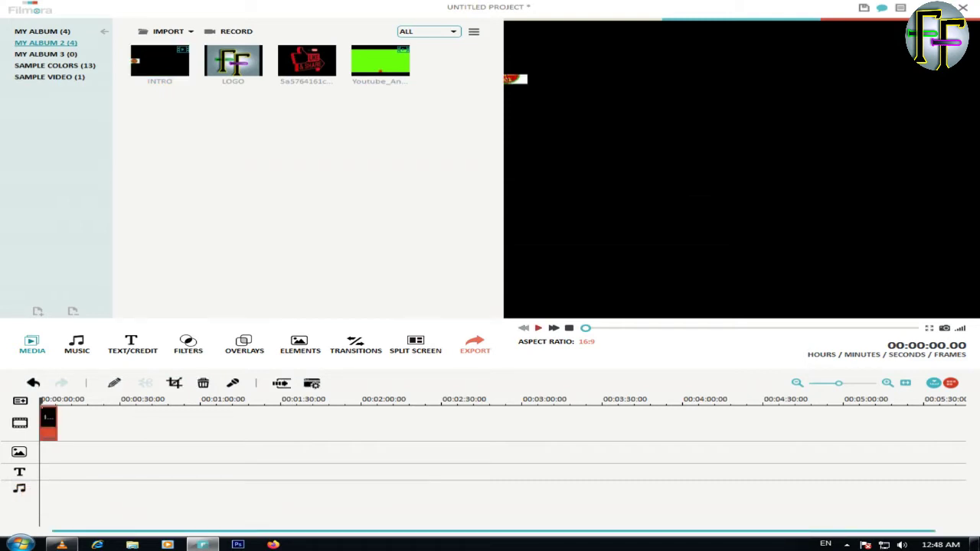
click(538, 328)
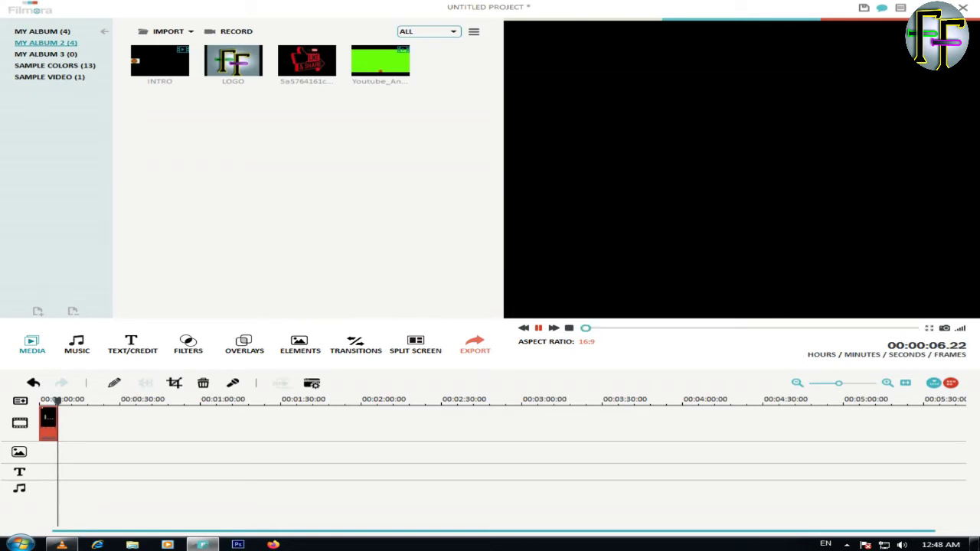
click(389, 58)
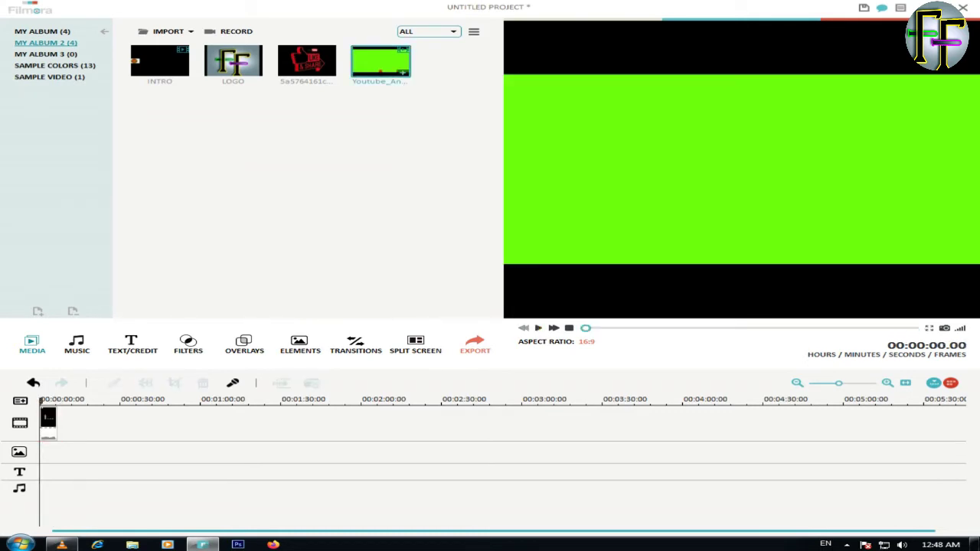
double_click(377, 58)
drag(63, 424, 47, 453)
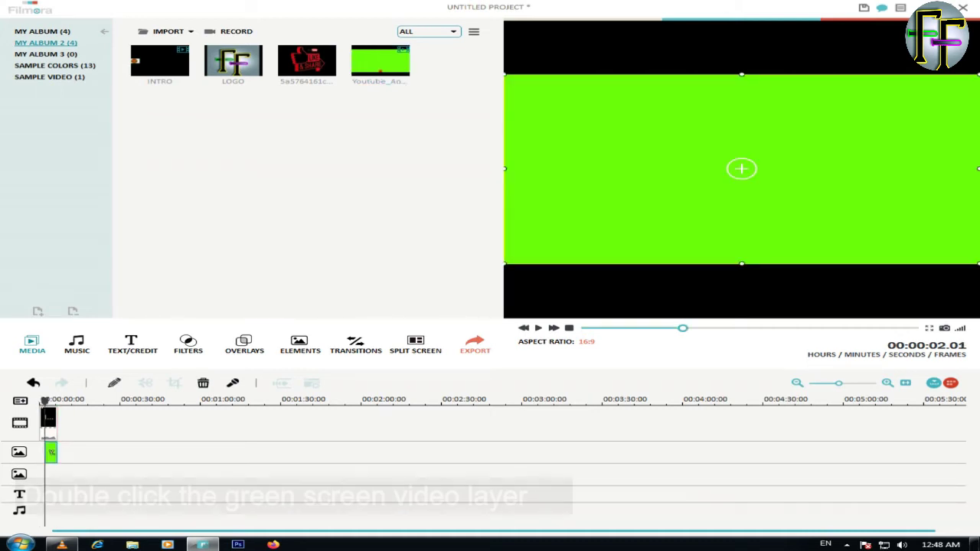
- Apply the Chroma Key effect to the green-screen clip, making green transparent with an intensity level of 59
double_click(51, 453)
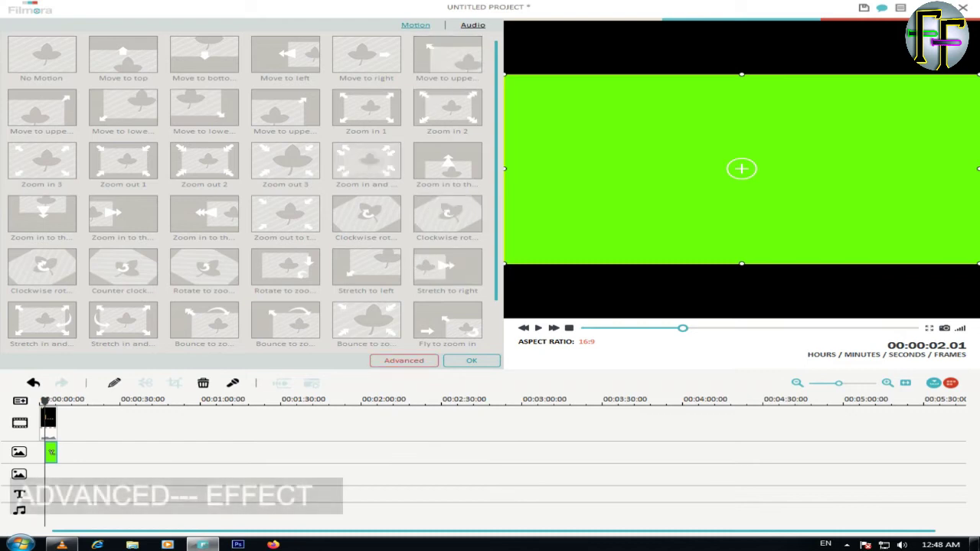
click(404, 361)
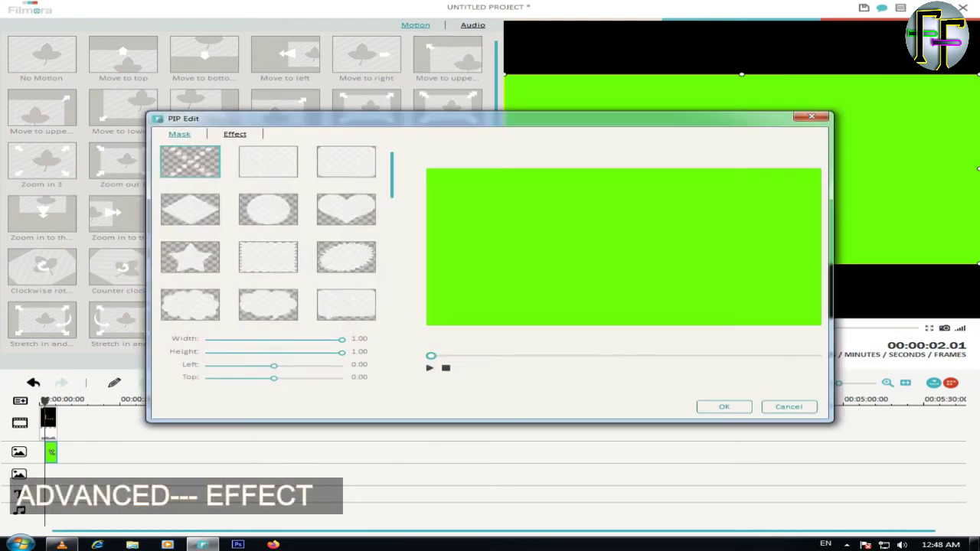
click(235, 134)
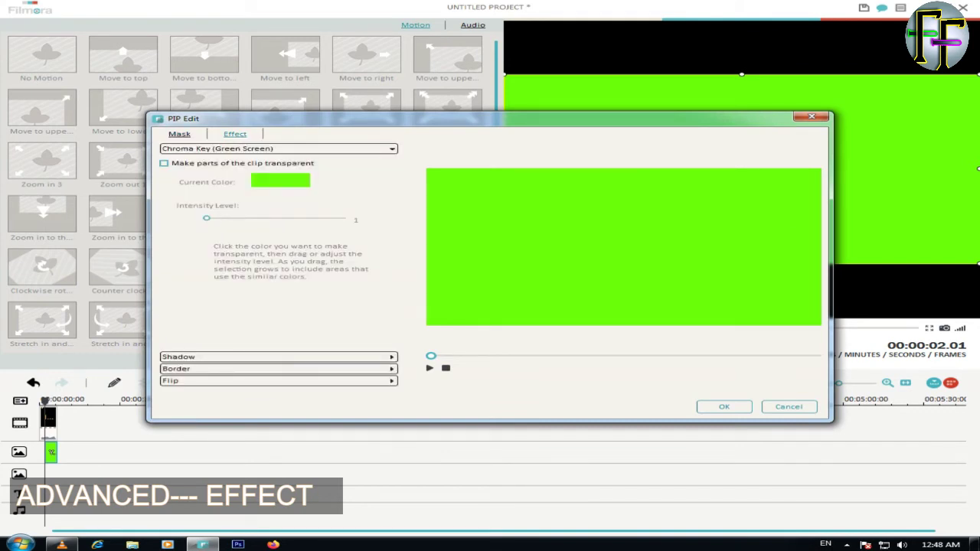
click(164, 163)
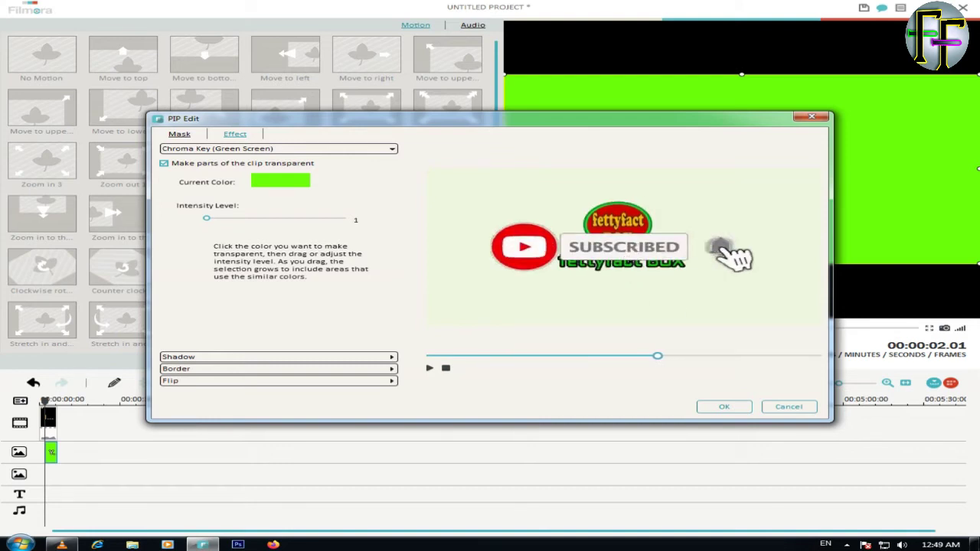
drag(243, 218, 308, 218)
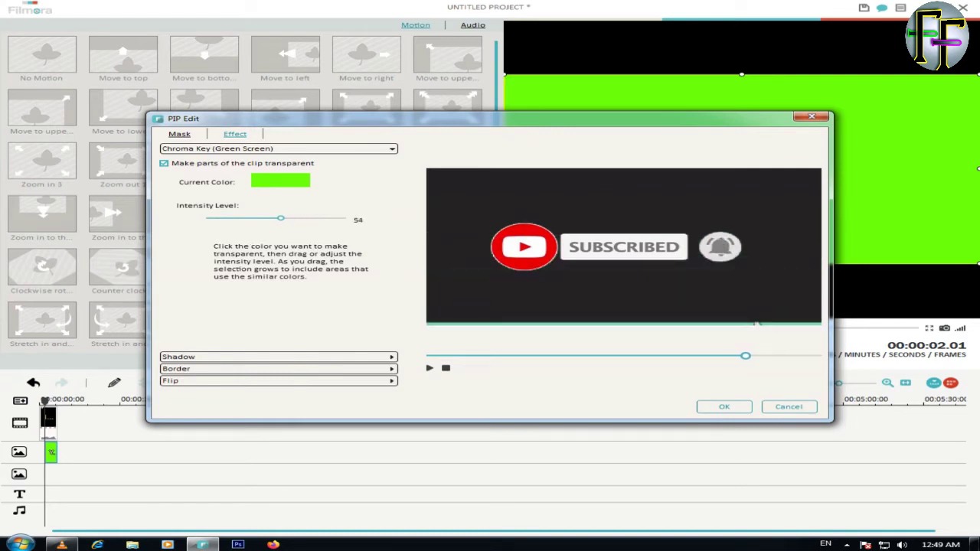
drag(271, 218, 345, 218)
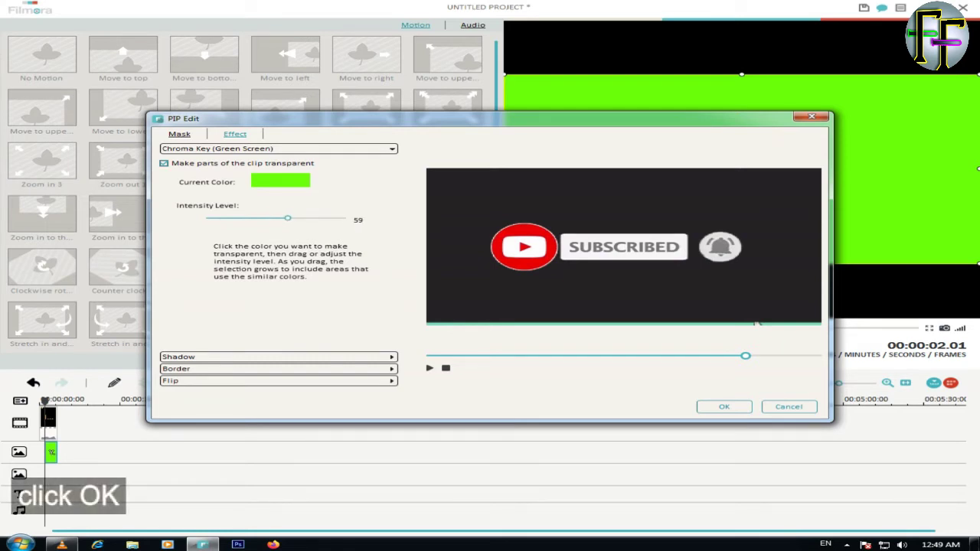
click(723, 407)
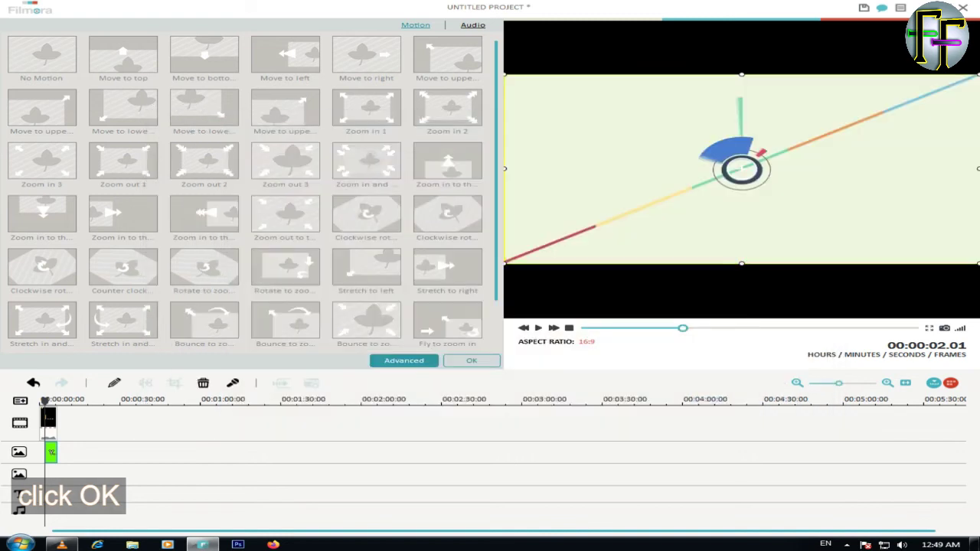
- Shrink the keyed subscribe overlay to about a quarter of the frame's width and place it in the frame's lower-right corner
key(Home)
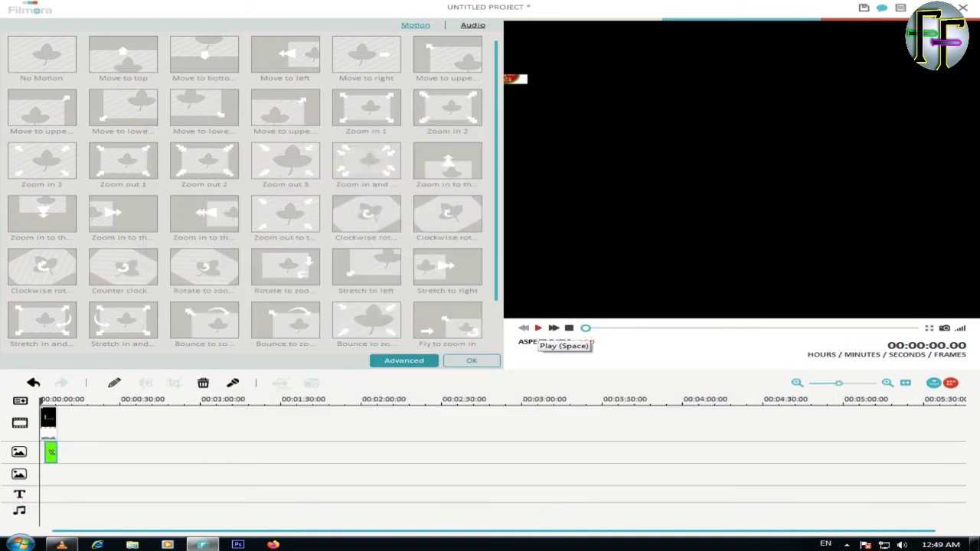
click(538, 327)
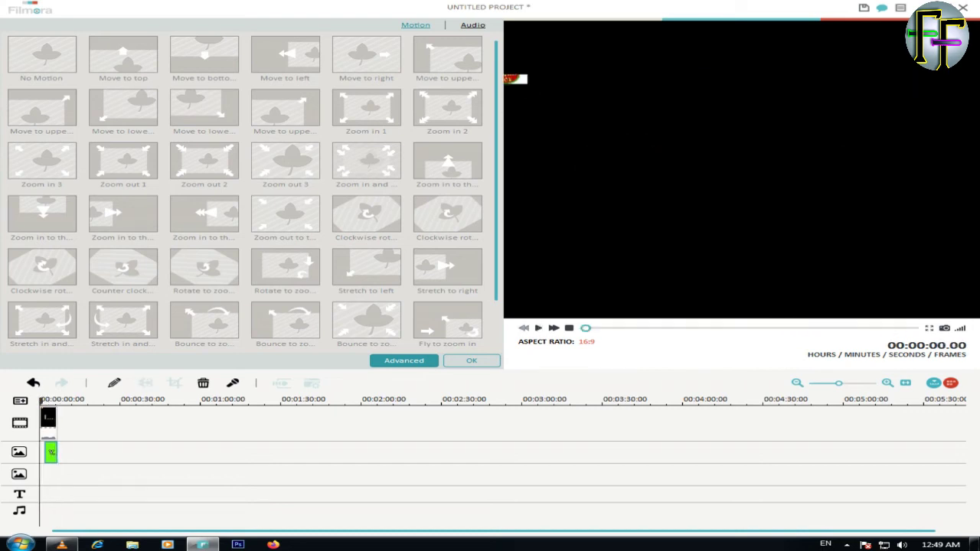
click(761, 329)
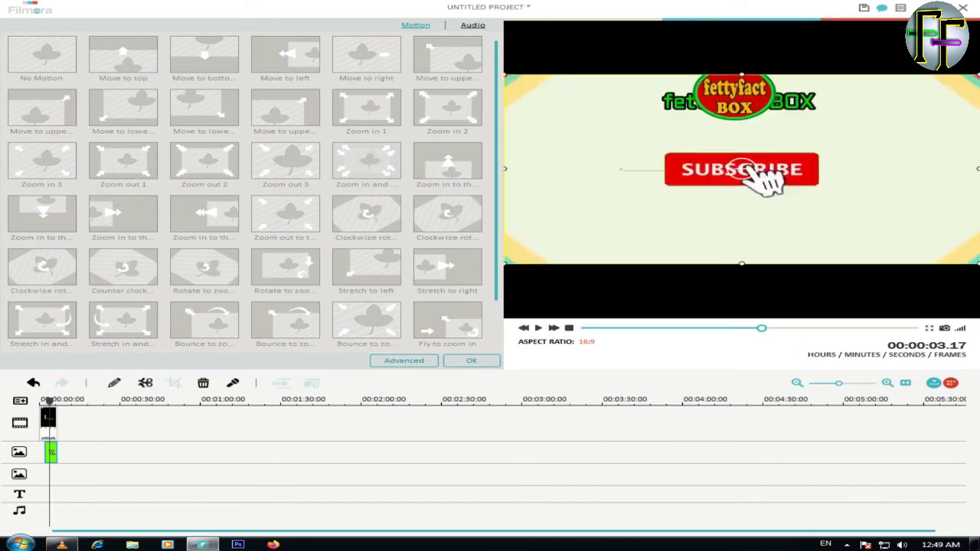
drag(505, 74, 853, 214)
mouse_move(923, 240)
mouse_down()
mouse_move(545, 243)
mouse_move(915, 239)
mouse_up()
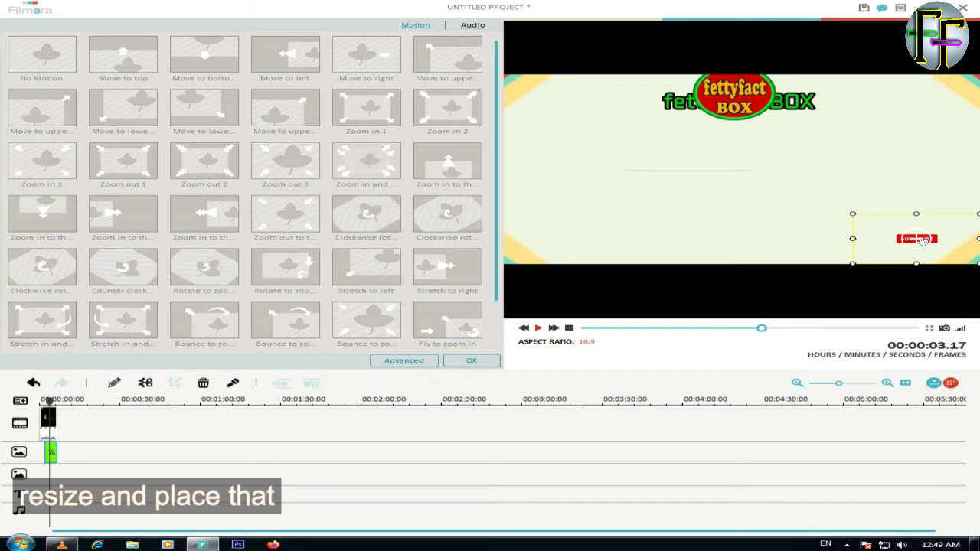
- Play back the video to check the size and placement of the subscribe overlay over the intro
click(538, 327)
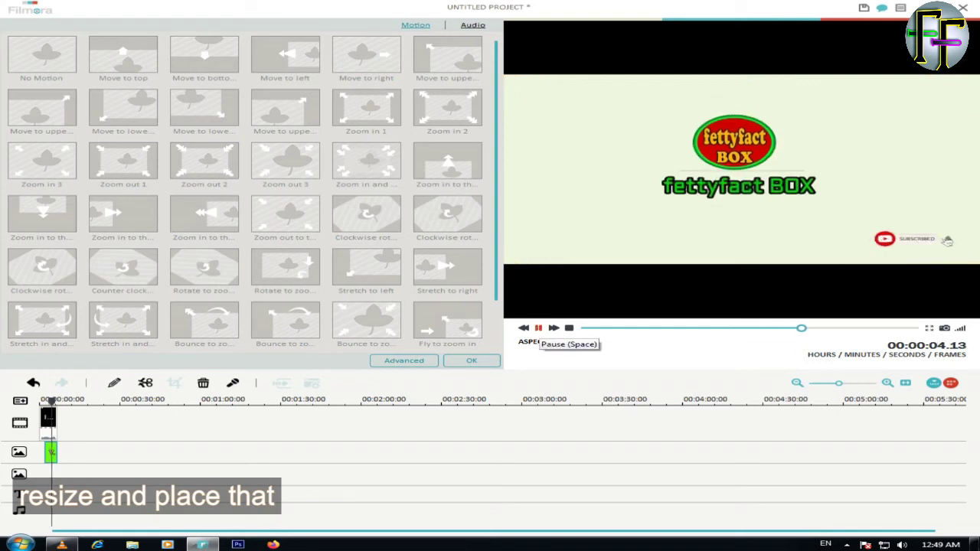
click(538, 328)
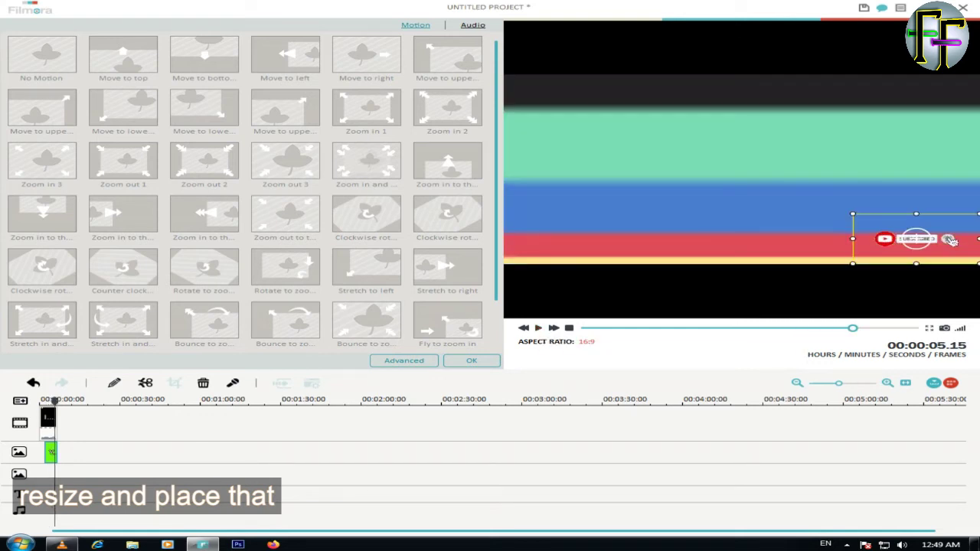
drag(949, 239, 947, 236)
key(Home)
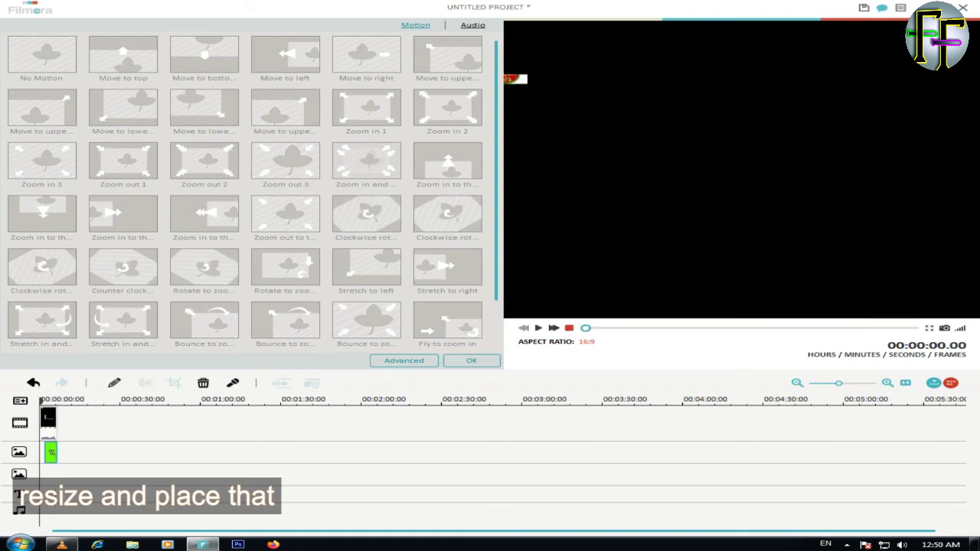
click(538, 327)
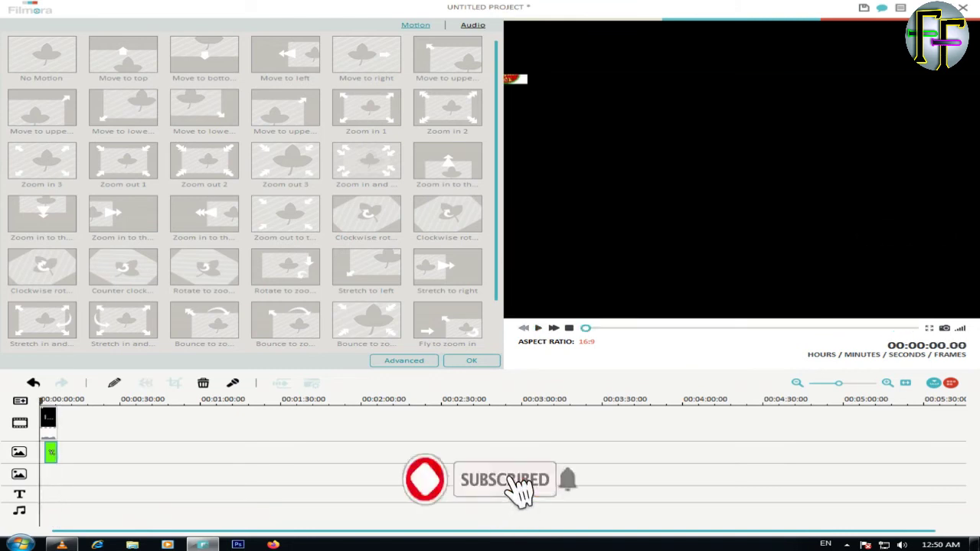
- Slightly enlarge the subscribe overlay, shift it farther down in the frame at 4 seconds, and confirm the clip edit
click(51, 400)
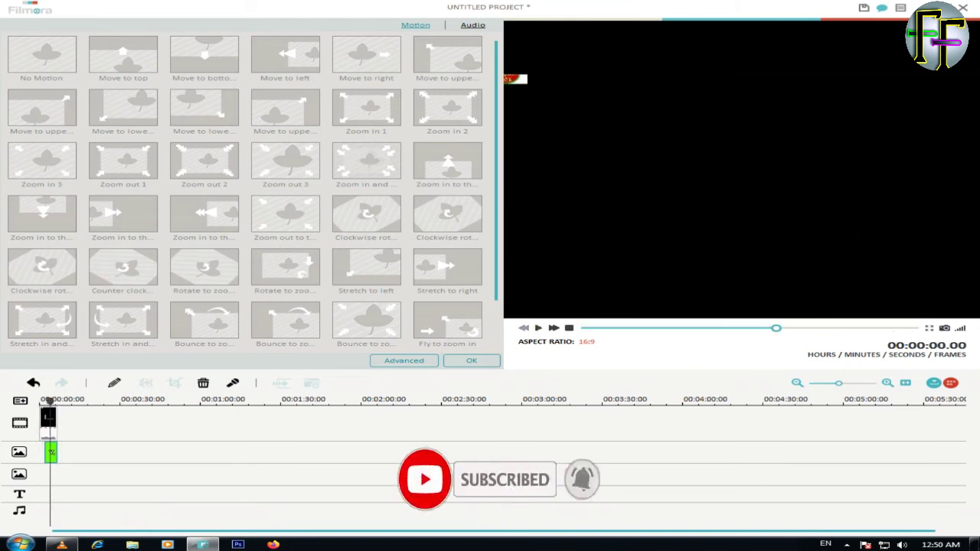
drag(915, 239, 926, 249)
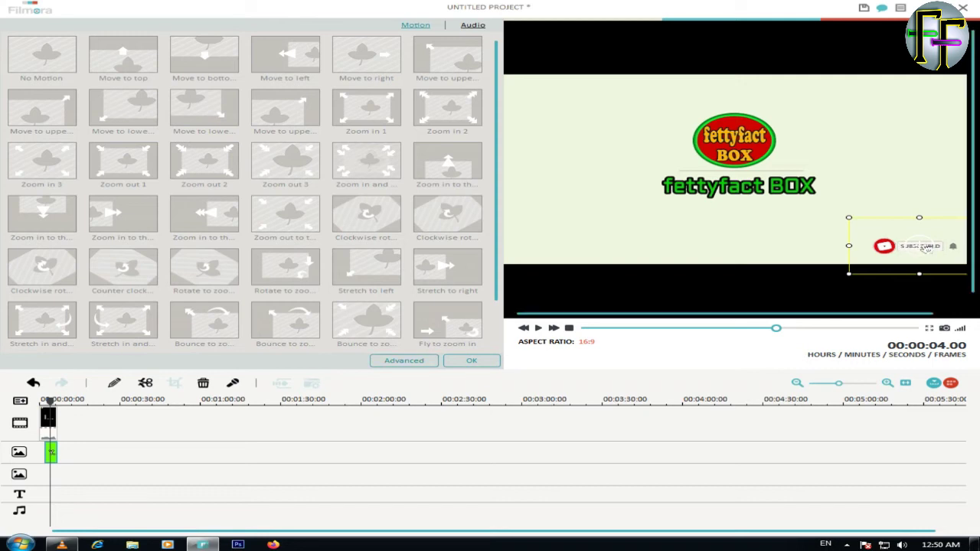
click(472, 361)
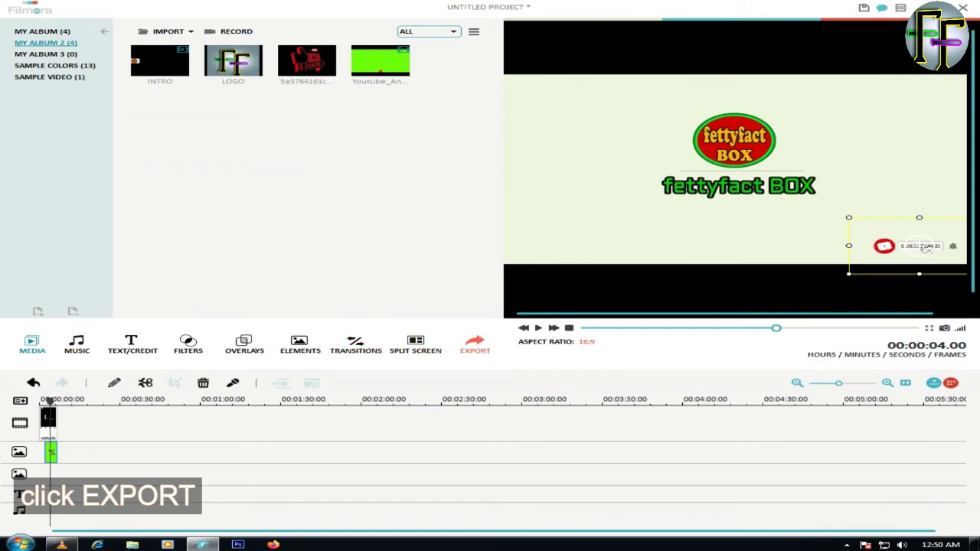
- Start exporting the project as MP4 and choose the Desktop as the destination folder
click(475, 344)
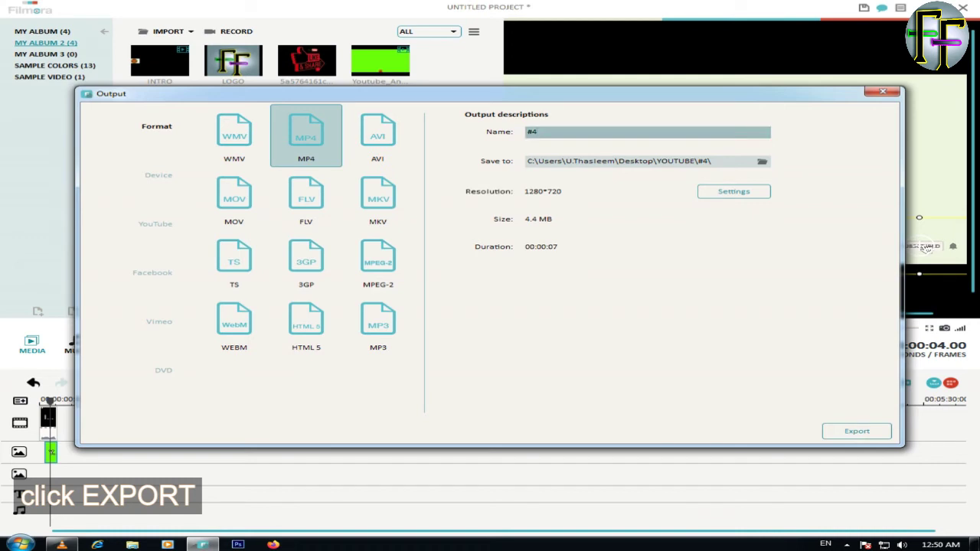
click(761, 162)
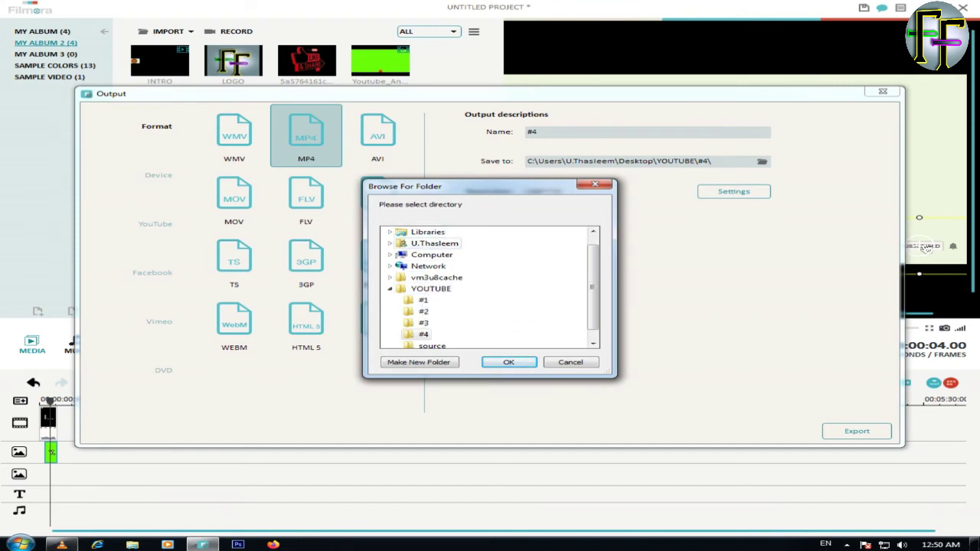
double_click(431, 254)
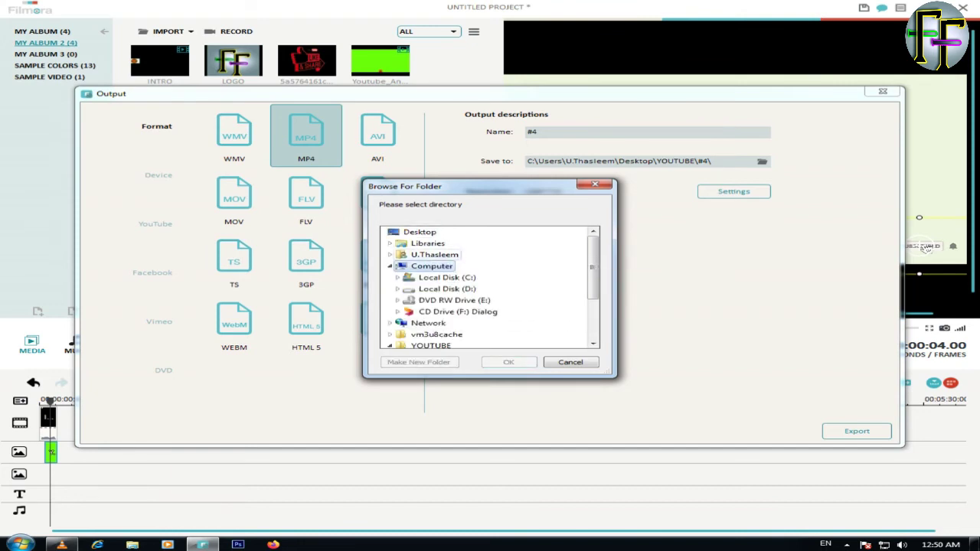
click(420, 232)
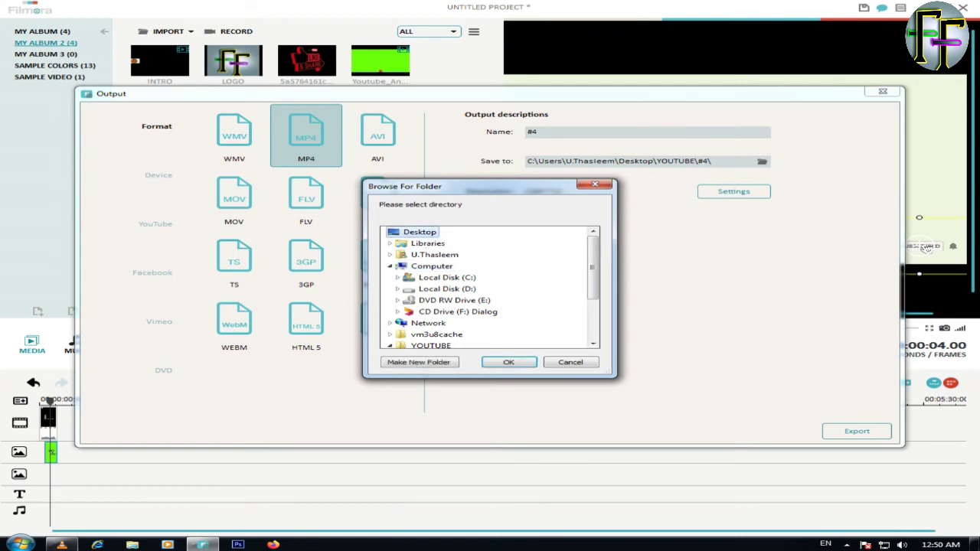
key(Return)
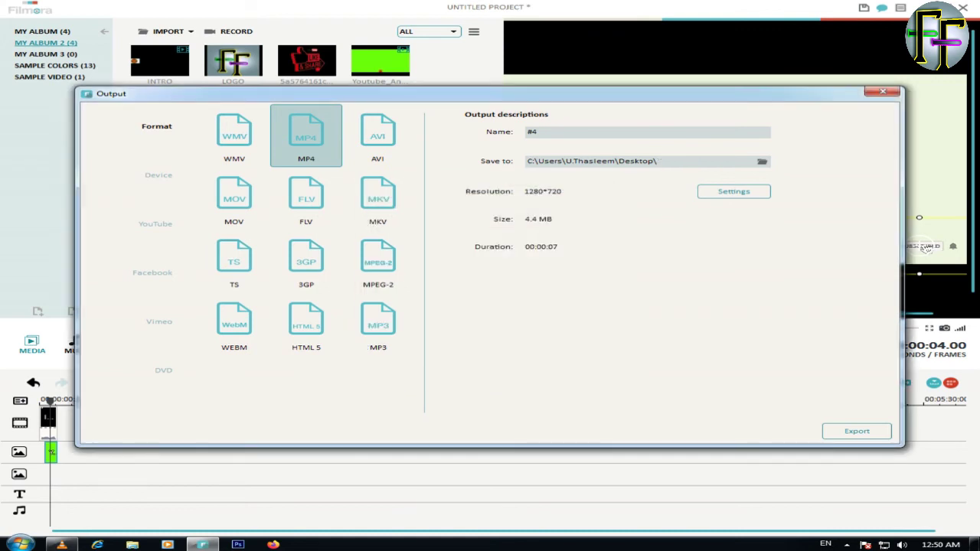
- Name the exported video "green screen"
click(539, 133)
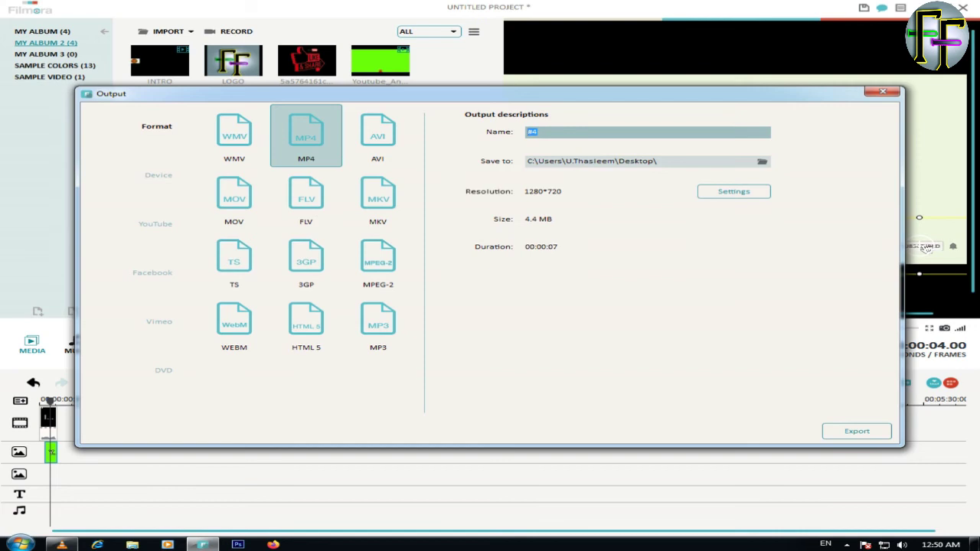
text(green s)
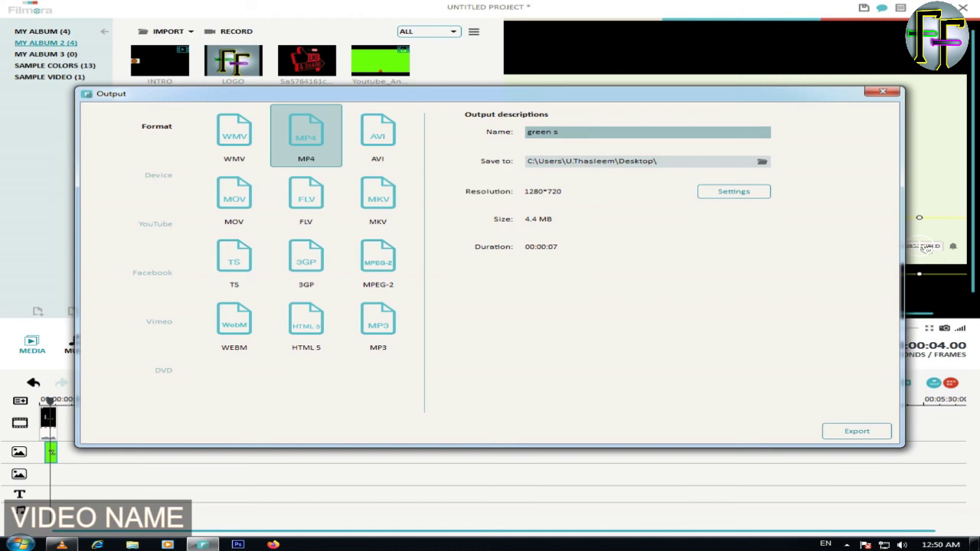
text(creen)
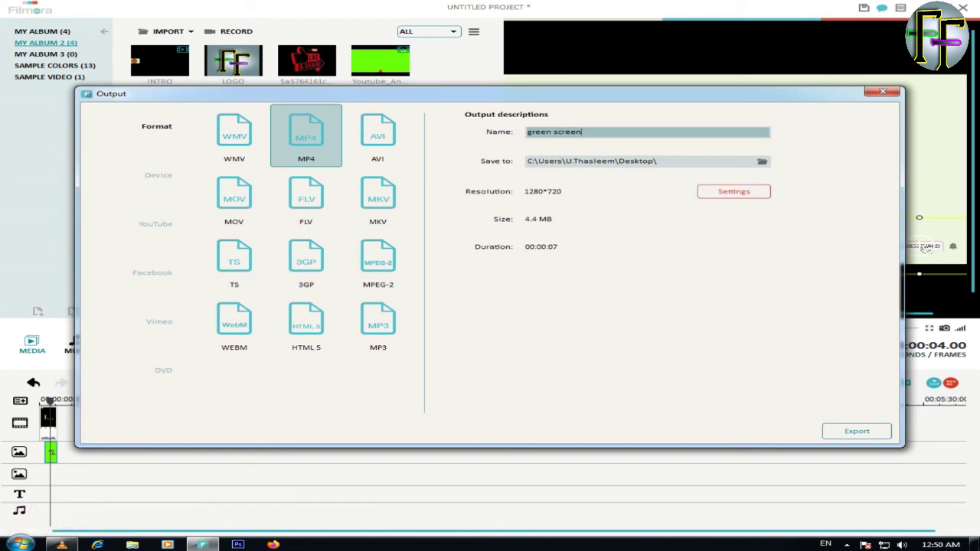
- In the export settings, select 1280*720 as the video resolution and H.264 (HD Optimized) as the video encoder
click(733, 192)
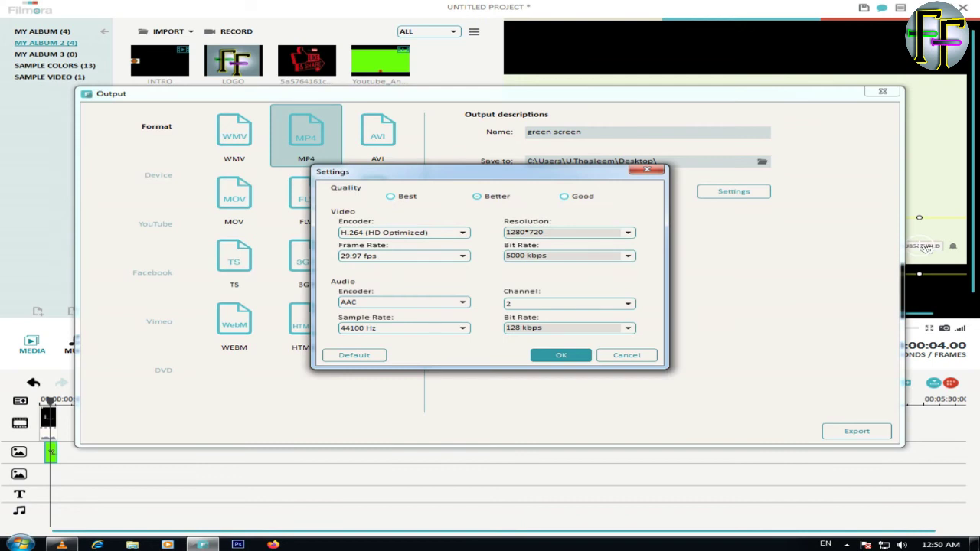
click(628, 232)
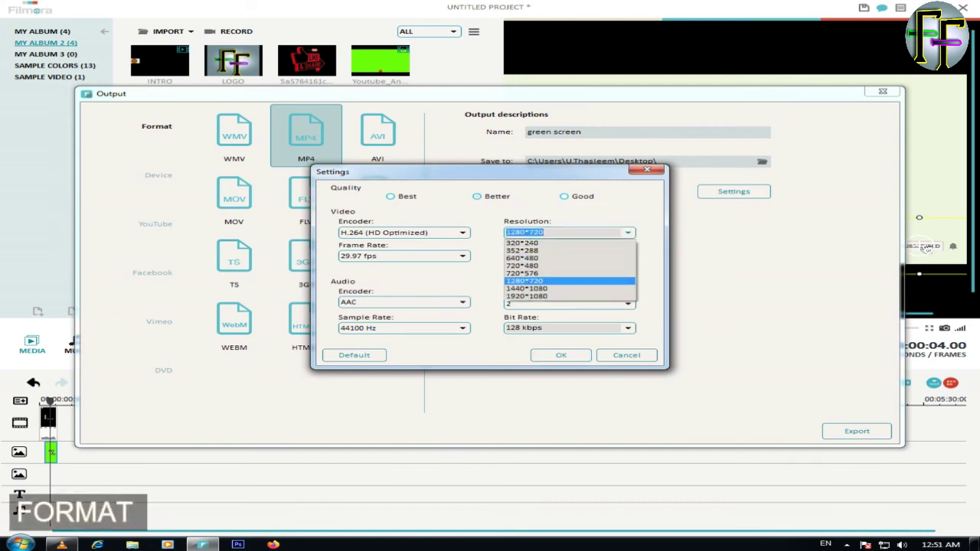
click(525, 281)
click(462, 233)
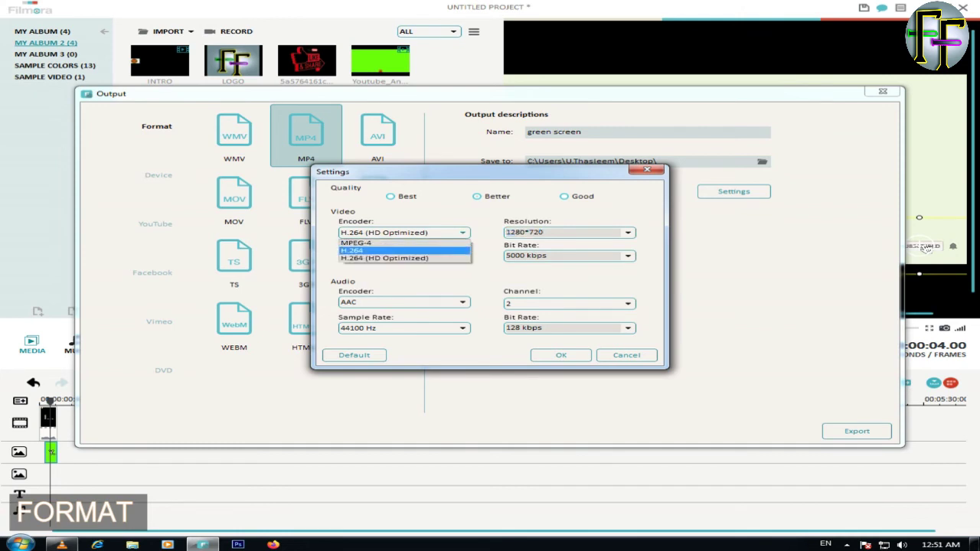
click(398, 259)
- Set the video frame rate to 24 fps and confirm the export settings
key(Tab)
key(alt+Down)
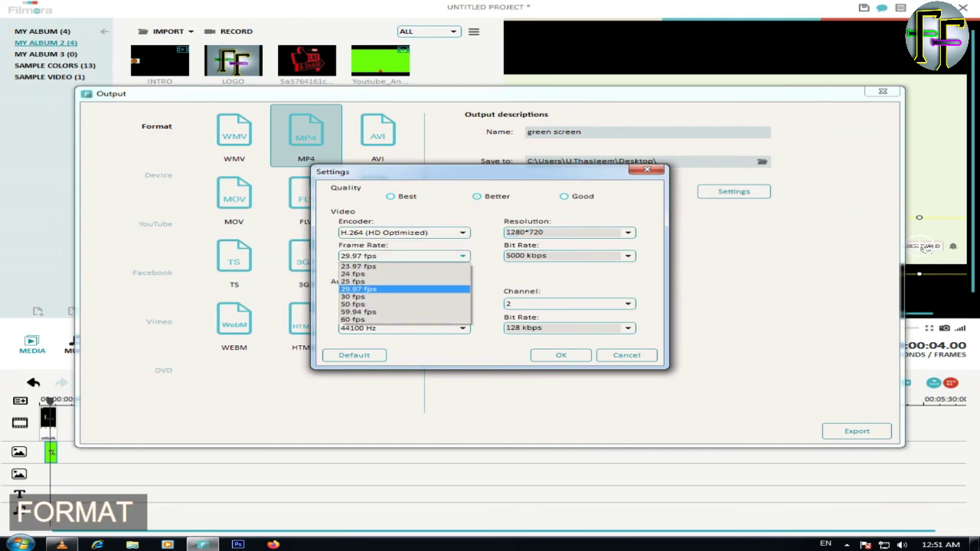
key(Up)
key(Up)
key(Return)
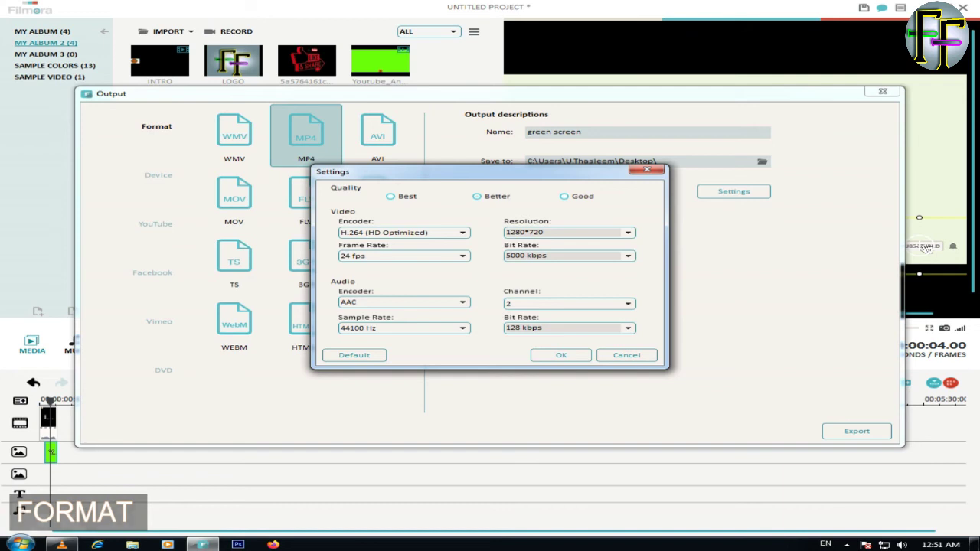
key(Tab)
key(Tab)
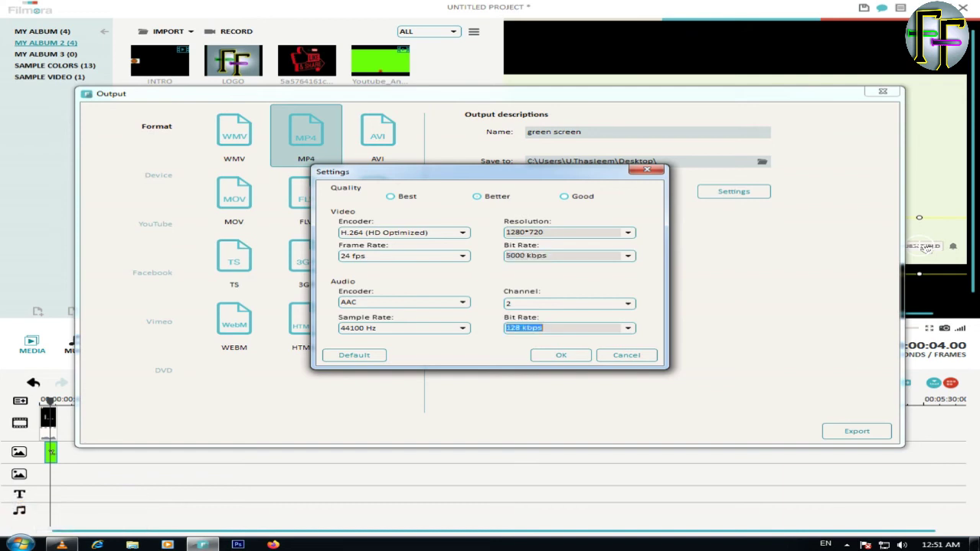
click(462, 329)
click(462, 328)
key(Return)
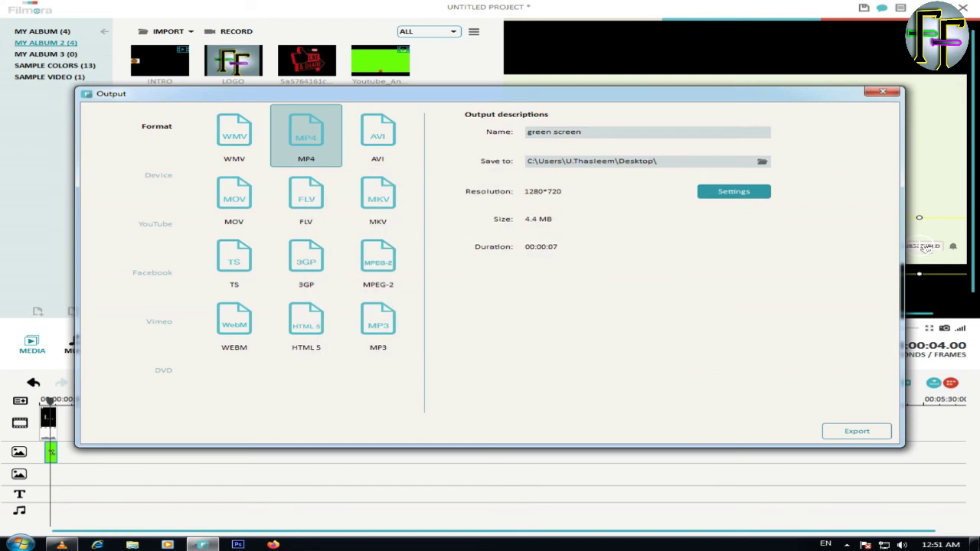
- Export the video and show the finished file in its destination folder, displayed as tiles with thumbnails
key(Tab)
key(Return)
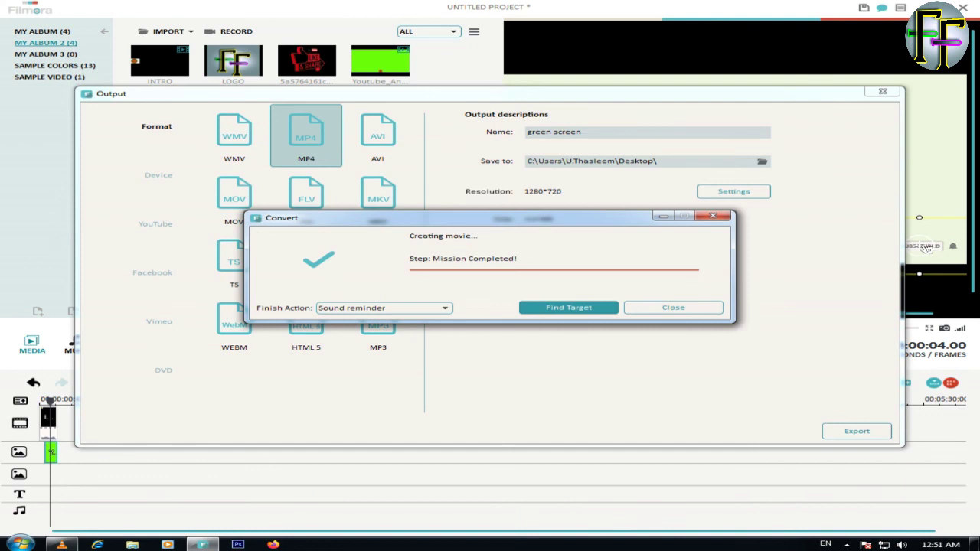
click(568, 307)
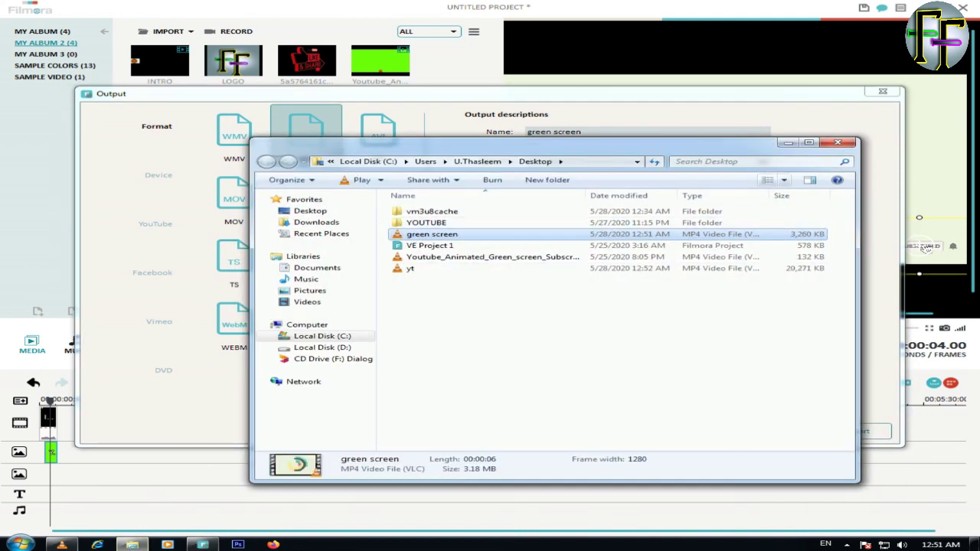
click(768, 180)
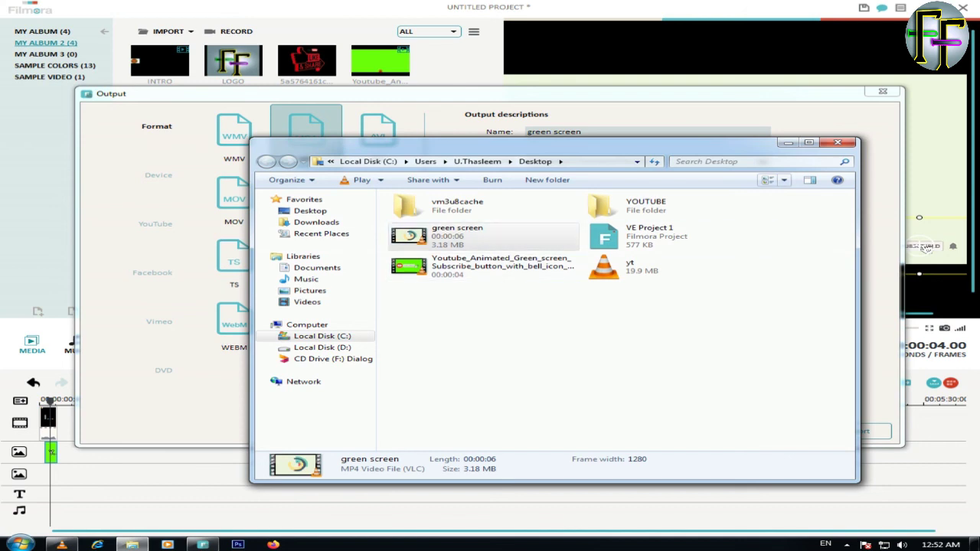